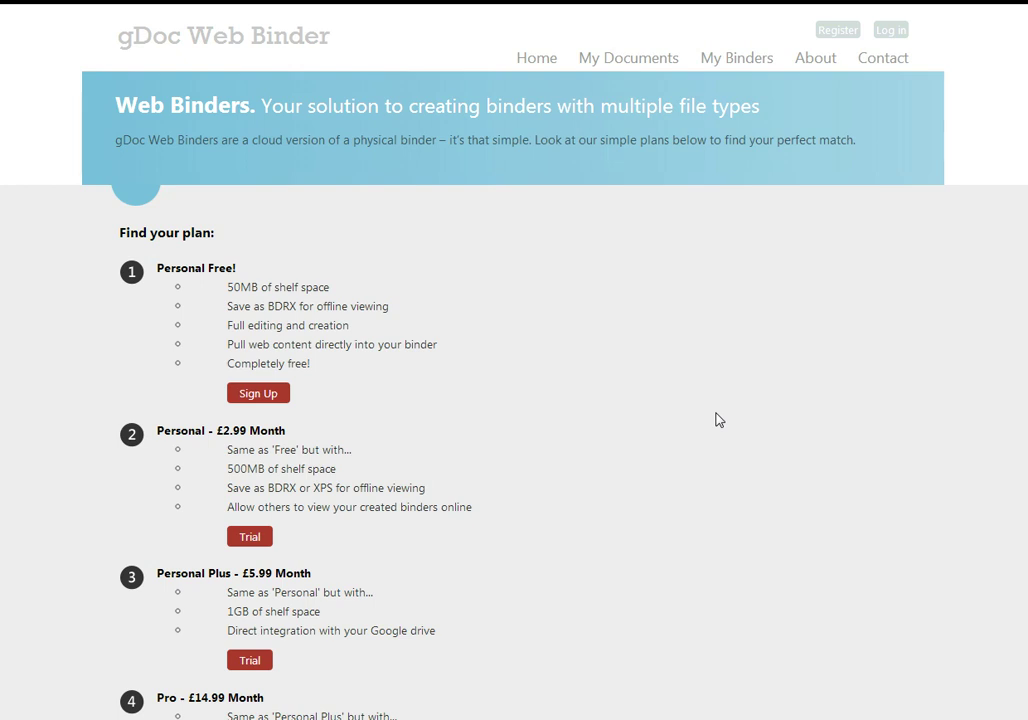
# Sign in to gDoc Web Binder with the account's user name and password
pyautogui.scroll(-4, 613, 420)
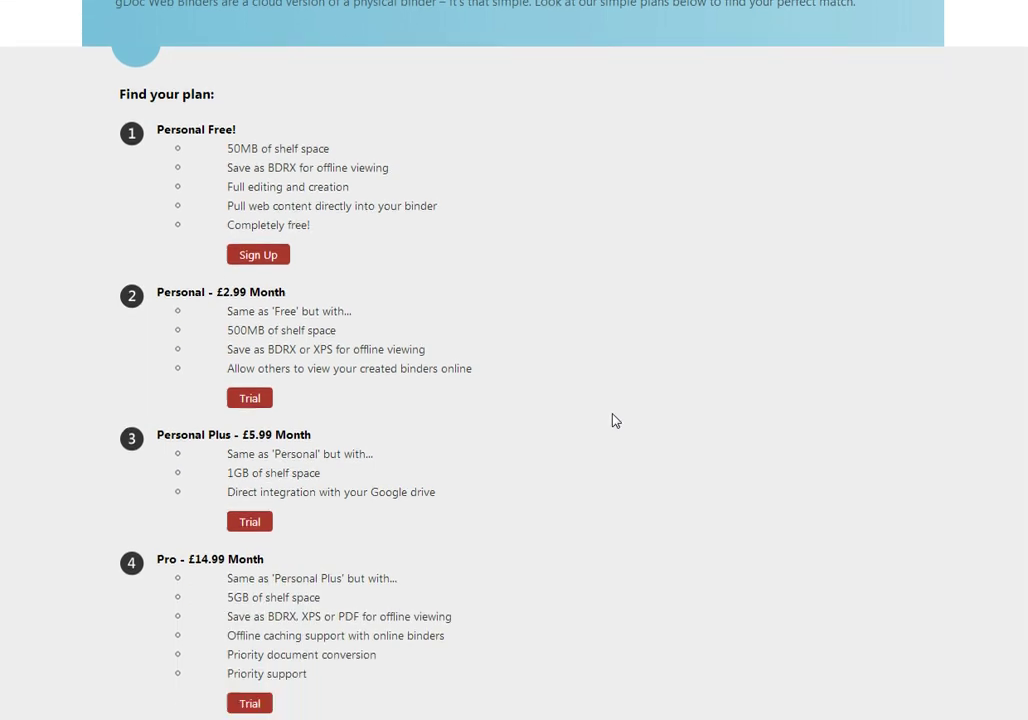
pyautogui.scroll(-1, 613, 420)
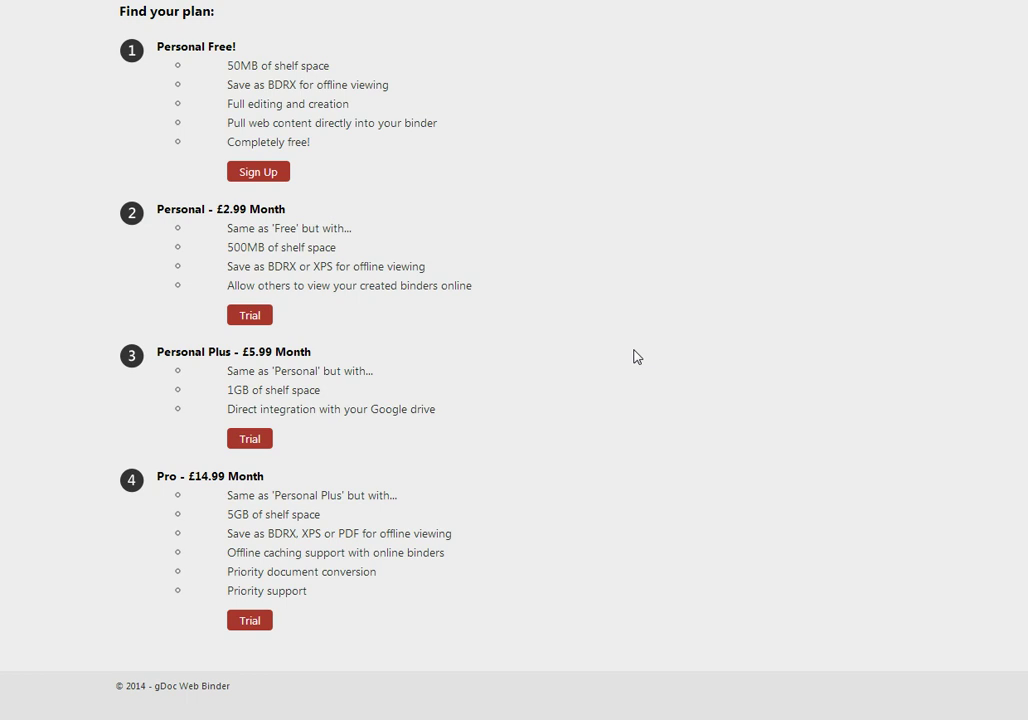
pyautogui.scroll(3, 636, 357)
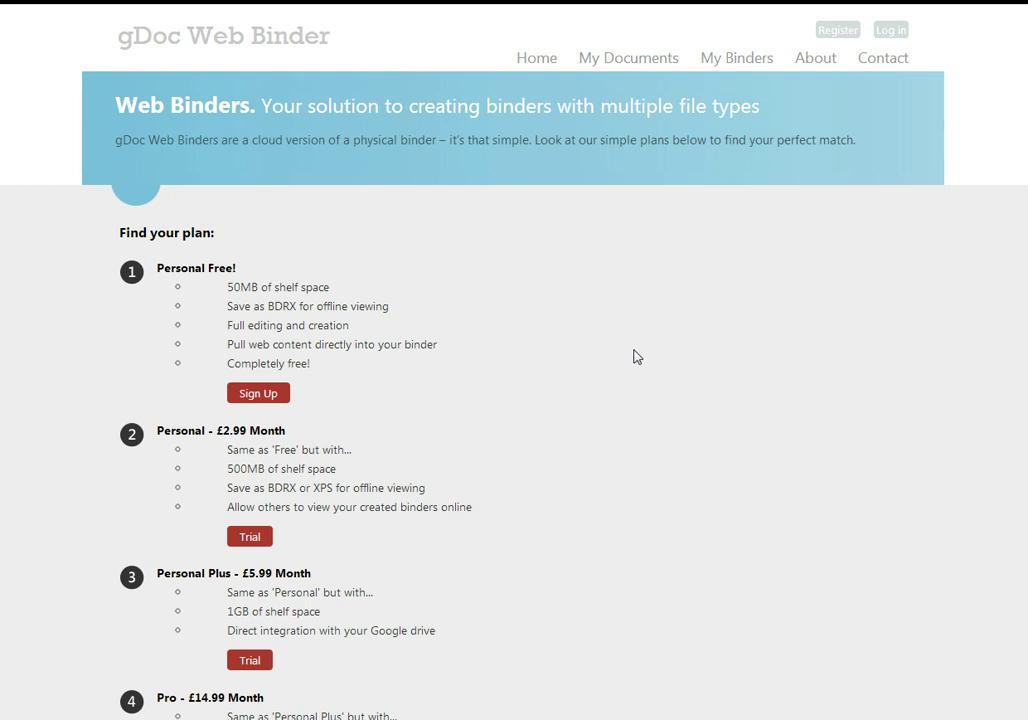
pyautogui.click(897, 34)
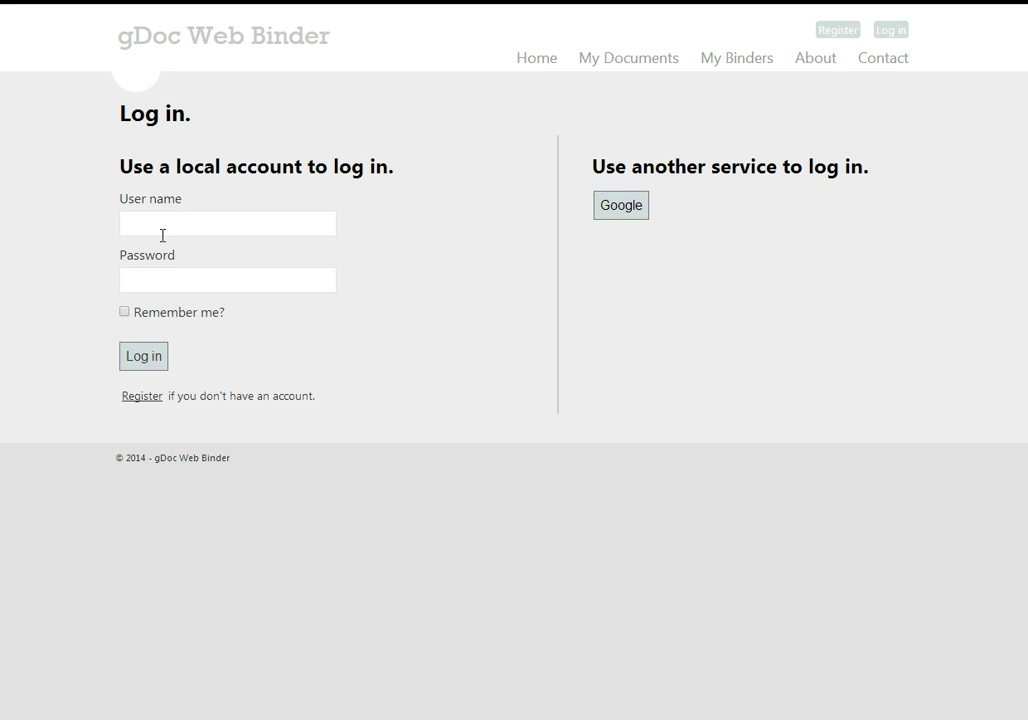
pyautogui.click(163, 234)
pyautogui.write('User')
pyautogui.press('Tab')
pyautogui.write('123456')
pyautogui.press('Return')
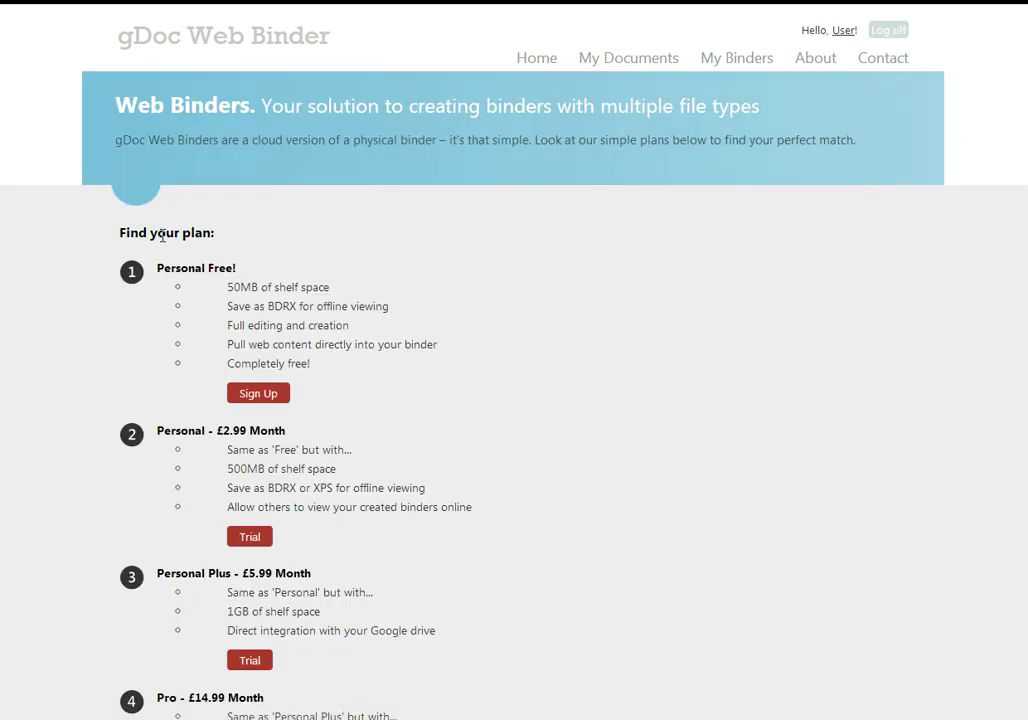
# Upload the four recipe .xps files to My Documents by dragging them from their folder
pyautogui.click(654, 65)
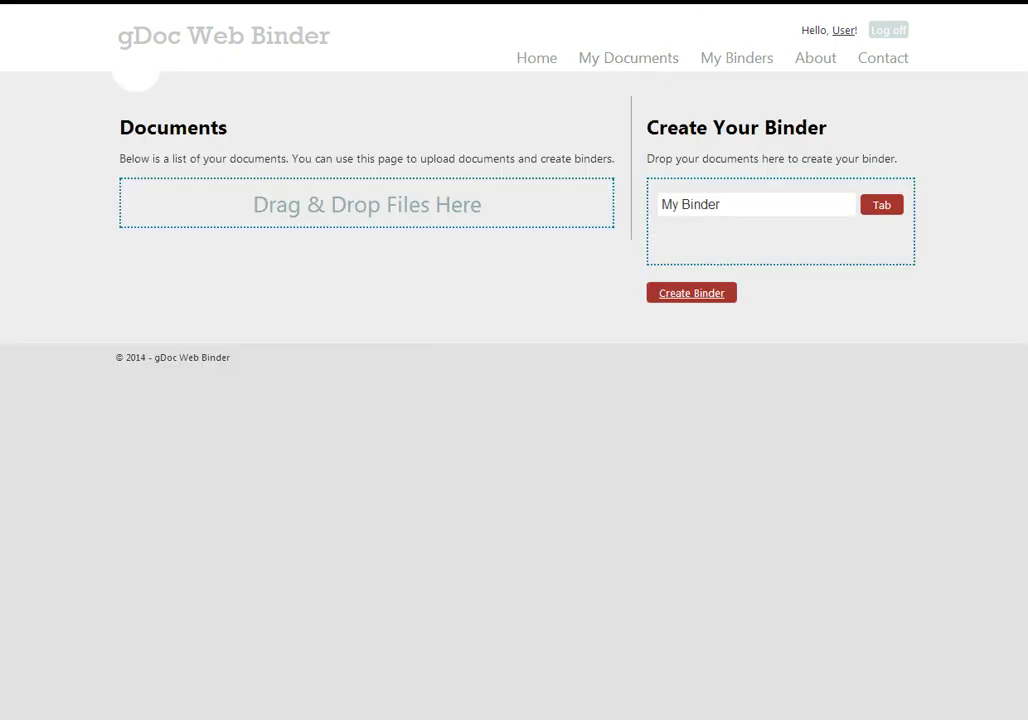
pyautogui.hotkey('alt', 'Tab')
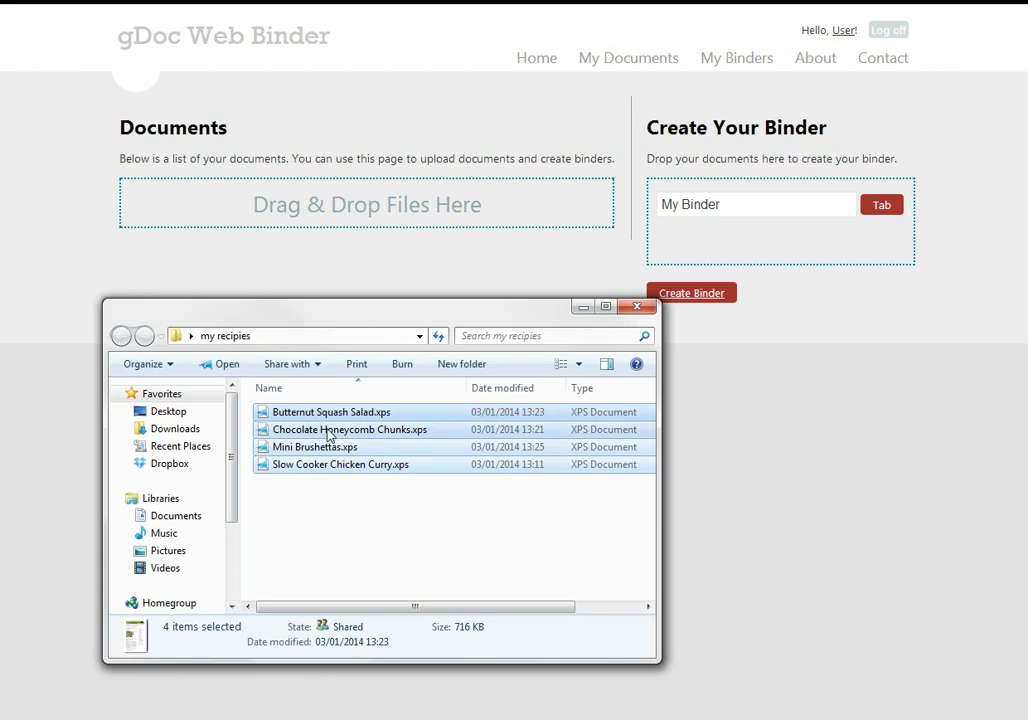
pyautogui.moveTo(333, 426); pyautogui.dragTo(360, 222)
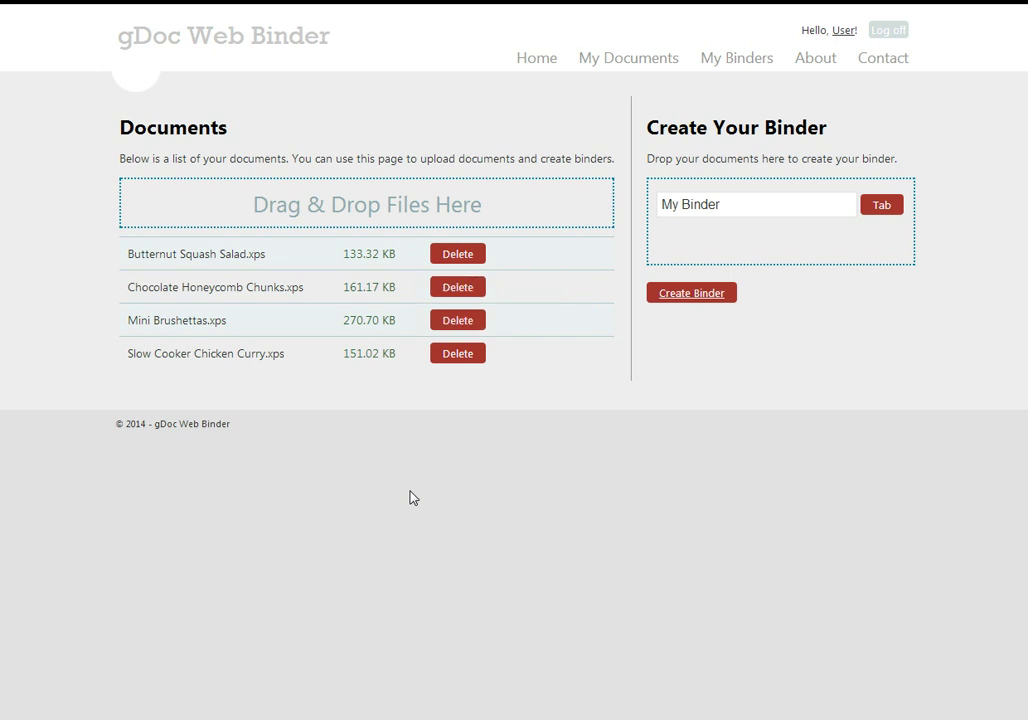
# Rename the binder from My Binder to 'My Recipes'
pyautogui.click(751, 198)
pyautogui.doubleClick(751, 199)
pyautogui.write('Recipes')
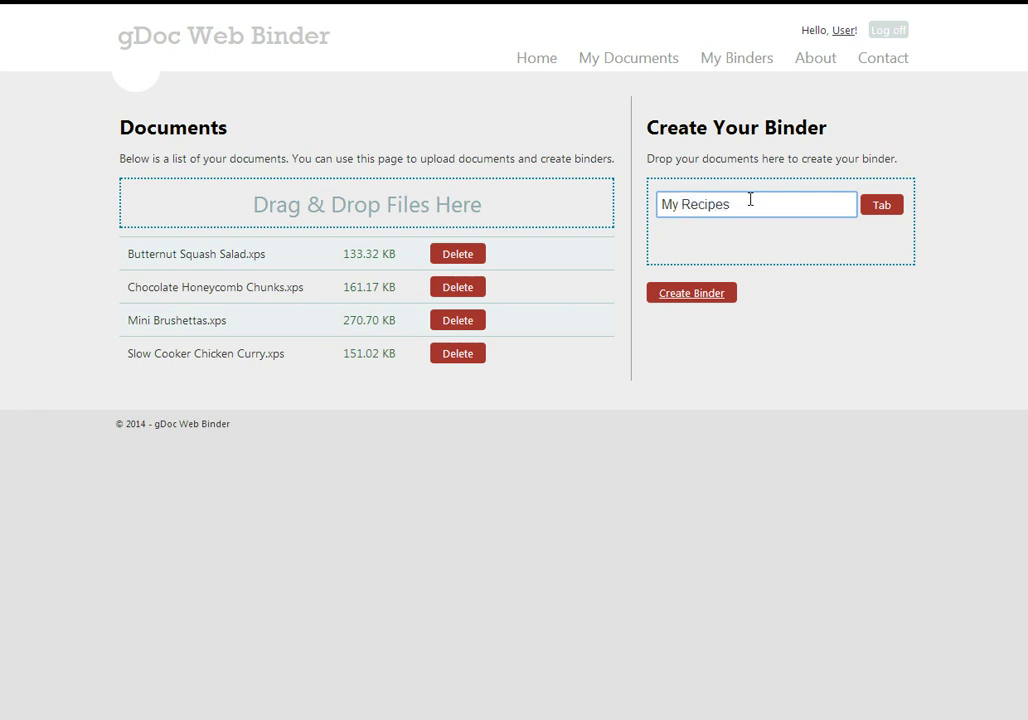
# Add a Starters tab holding Mini Bruschettas.xps
pyautogui.click(890, 208)
pyautogui.click(741, 243)
pyautogui.doubleClick(741, 241)
pyautogui.write('Starters')
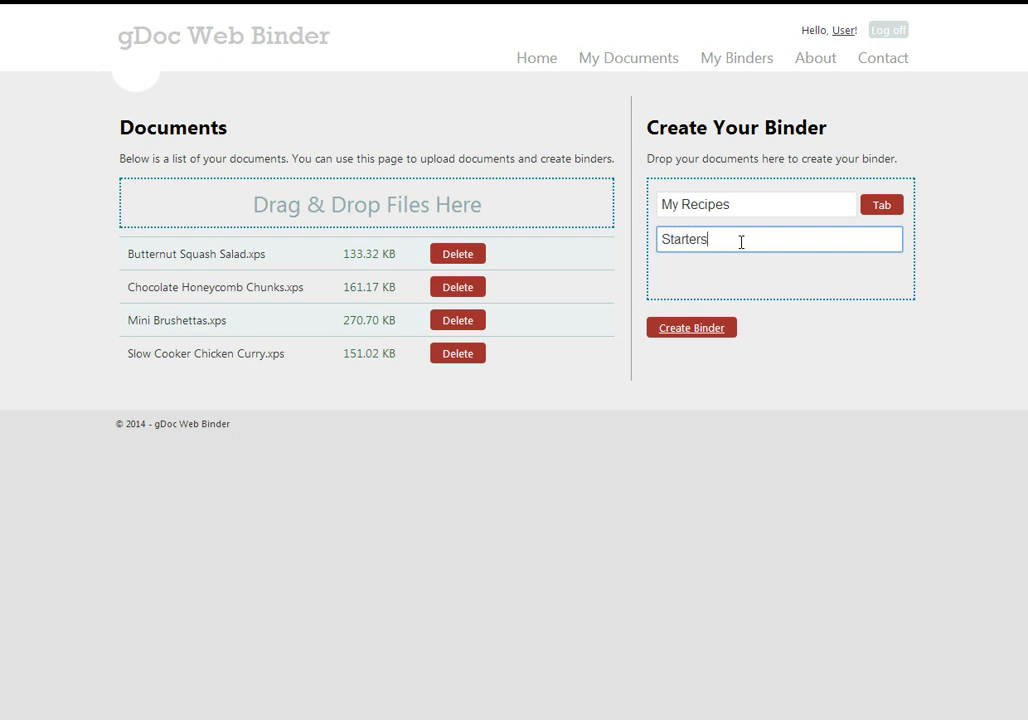
pyautogui.moveTo(190, 324)
pyautogui.mouseDown()
pyautogui.moveTo(455, 322)
pyautogui.moveTo(753, 289)
pyautogui.mouseUp()
# Add a Mains tab holding Slow Cooker Chicken Curry.xps and Butternut Squash Salad.xps
pyautogui.click(878, 207)
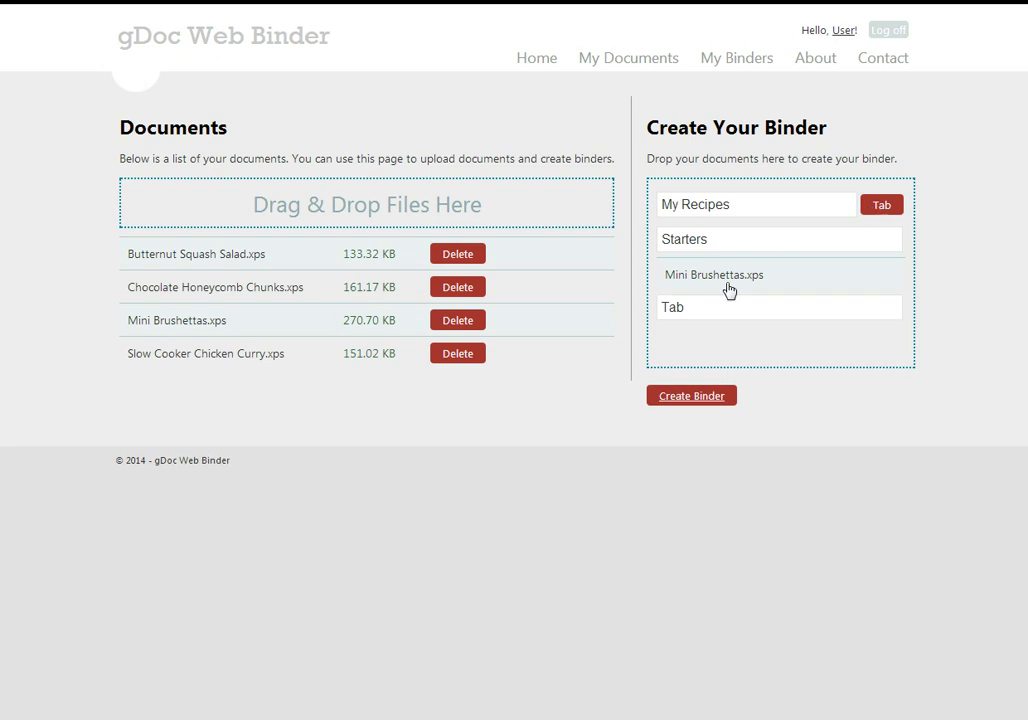
pyautogui.doubleClick(711, 305)
pyautogui.write('Mains')
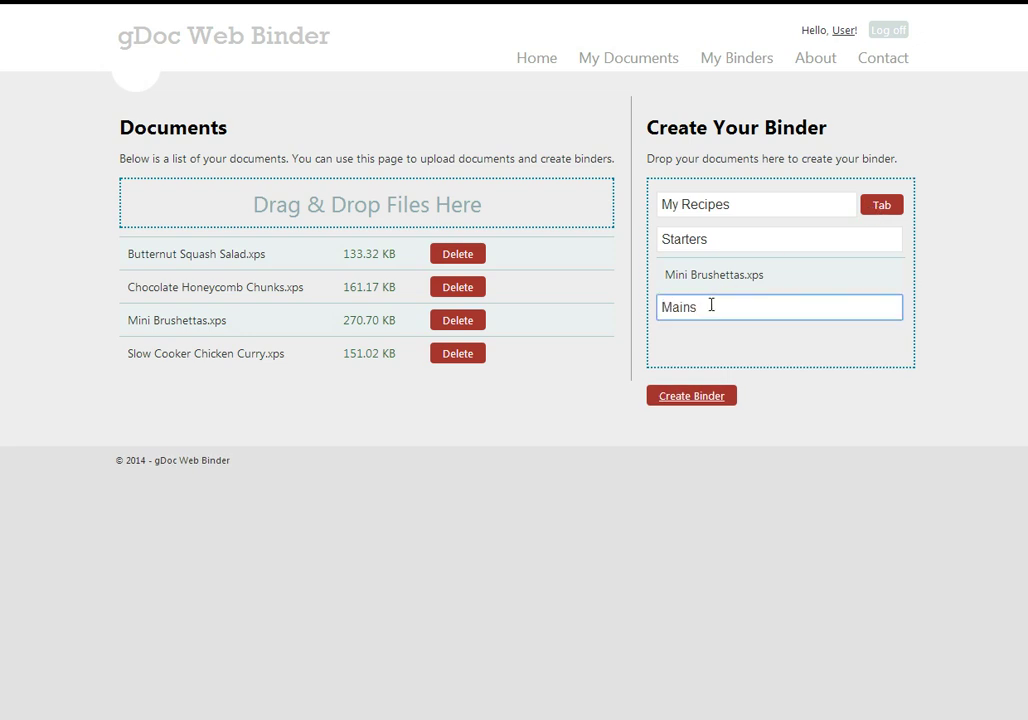
pyautogui.moveTo(156, 351); pyautogui.dragTo(677, 358)
pyautogui.moveTo(195, 258); pyautogui.dragTo(708, 400)
# Add a Puddings tab with Chocolate Honeycomb Chunks.xps and create the binder
pyautogui.click(882, 206)
pyautogui.click(707, 405)
pyautogui.doubleClick(707, 405)
pyautogui.write('Puddings')
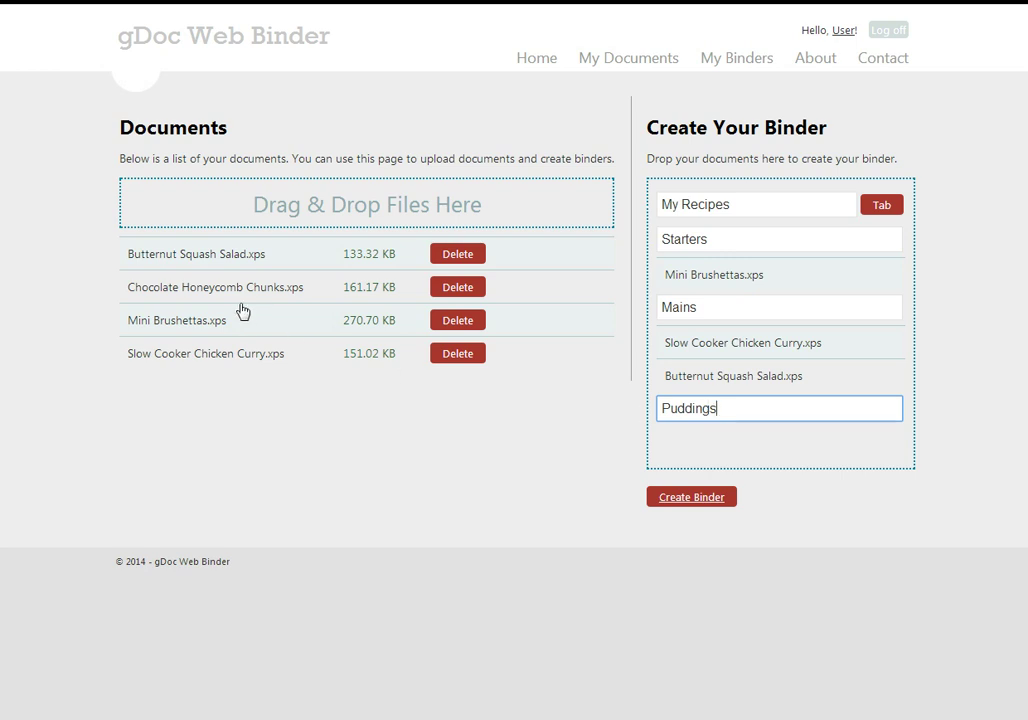
pyautogui.moveTo(194, 297); pyautogui.dragTo(702, 493)
pyautogui.click(716, 536)
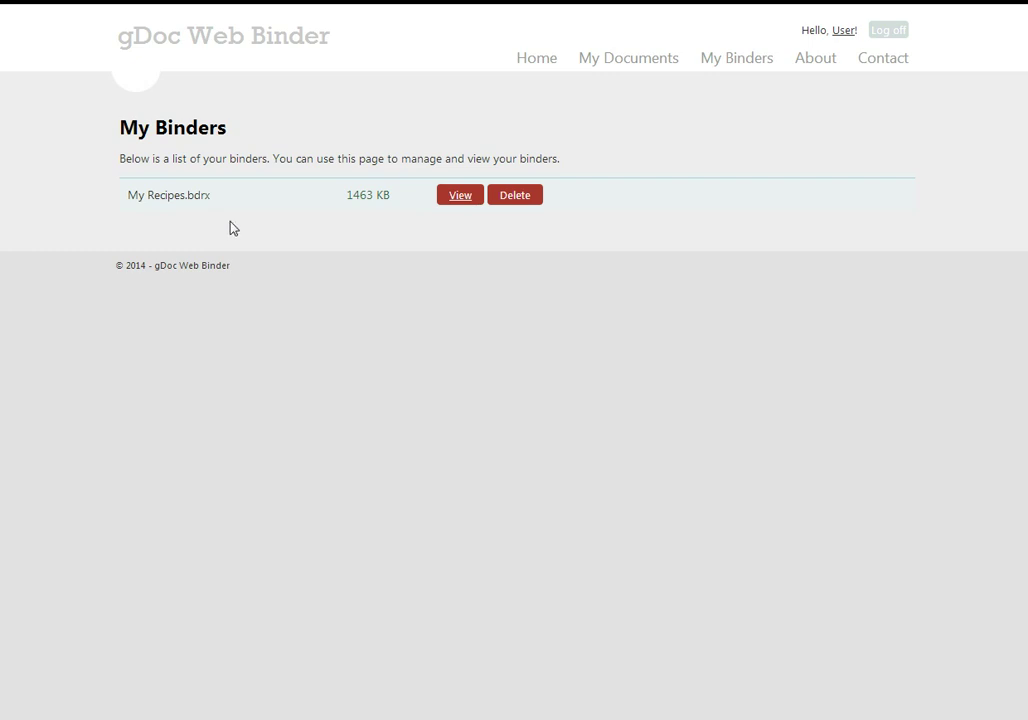
# View My Recipes.bdrx online and wait for its conversion to finish
pyautogui.click(460, 196)
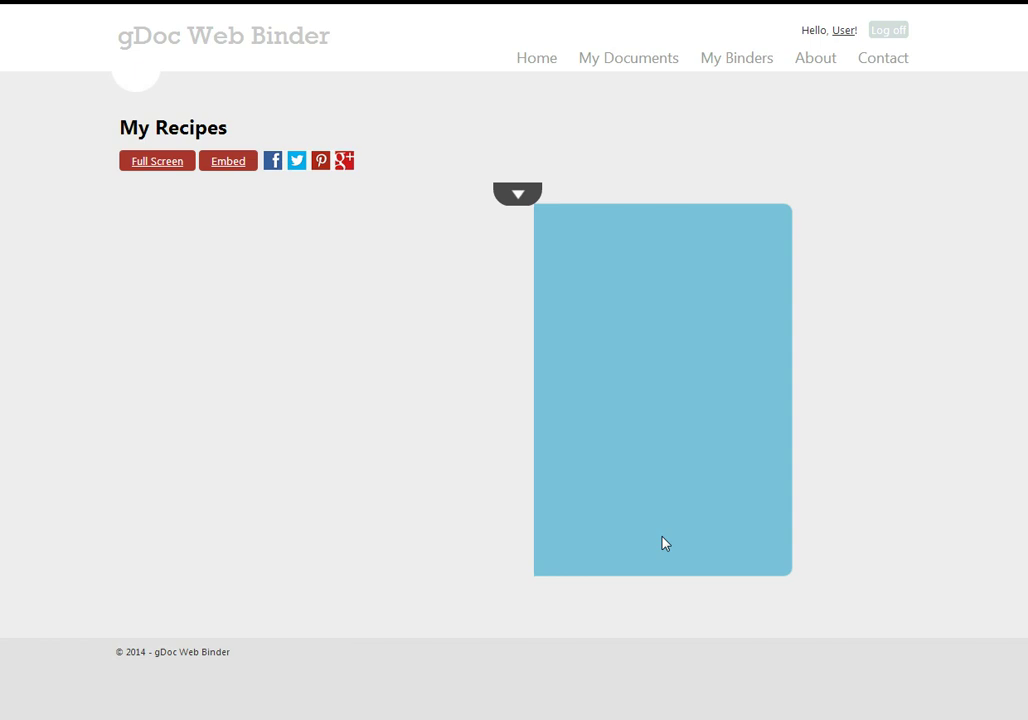
# Open the binder cover and flip through the recipes, ending on Slow Cooker Chicken Curry
pyautogui.click(671, 440)
pyautogui.click(672, 434)
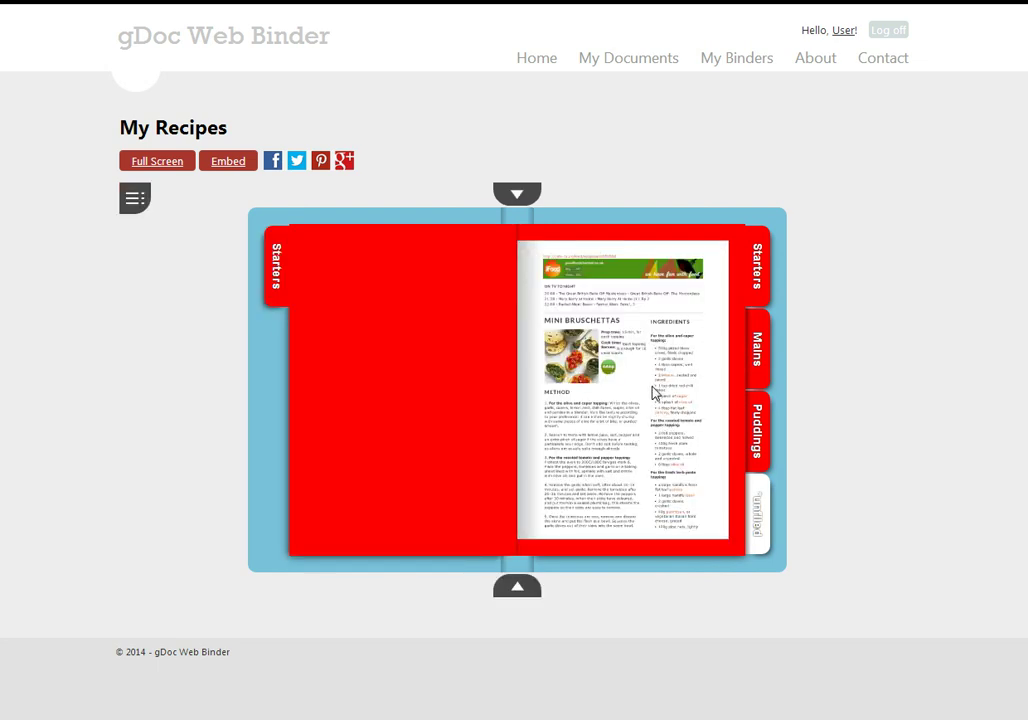
pyautogui.click(651, 390)
pyautogui.click(651, 390)
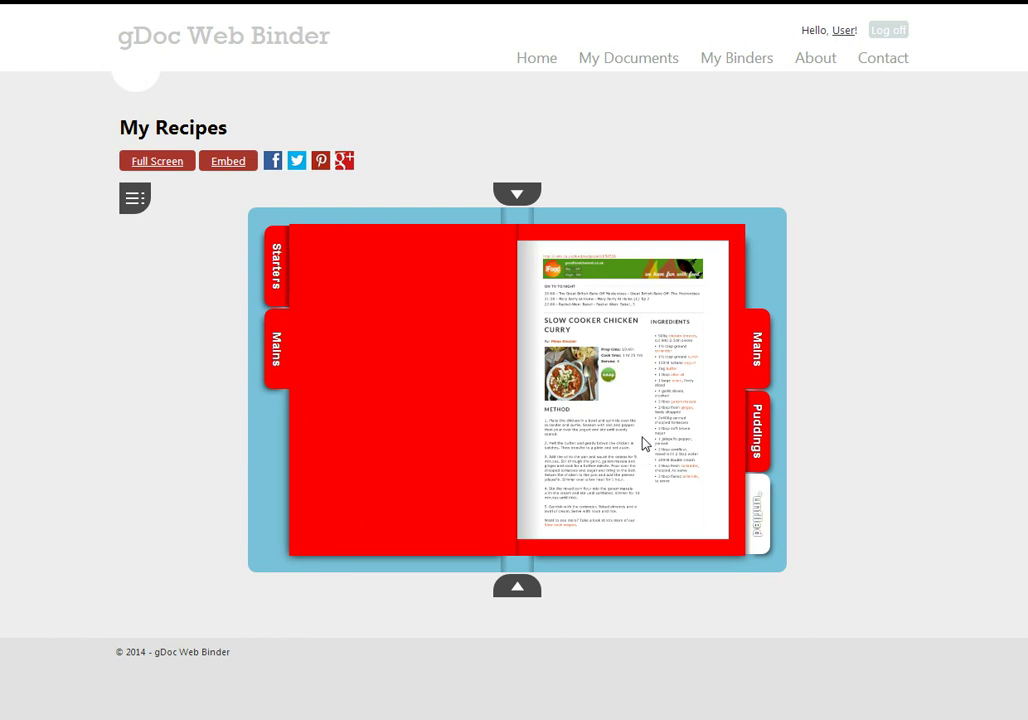
pyautogui.click(645, 367)
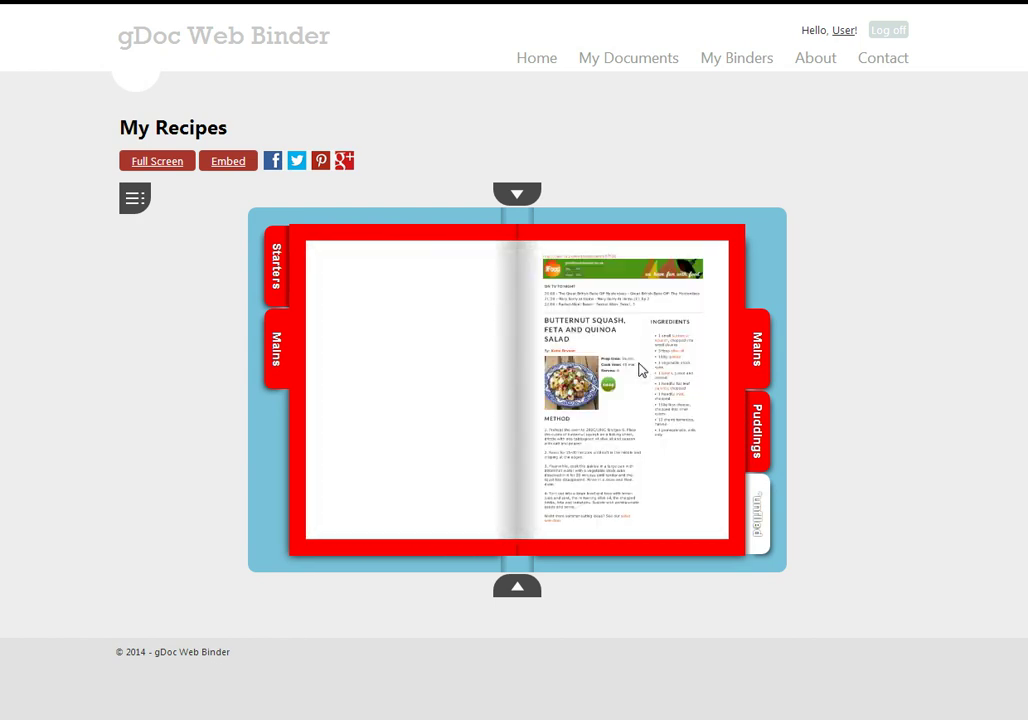
pyautogui.click(384, 300)
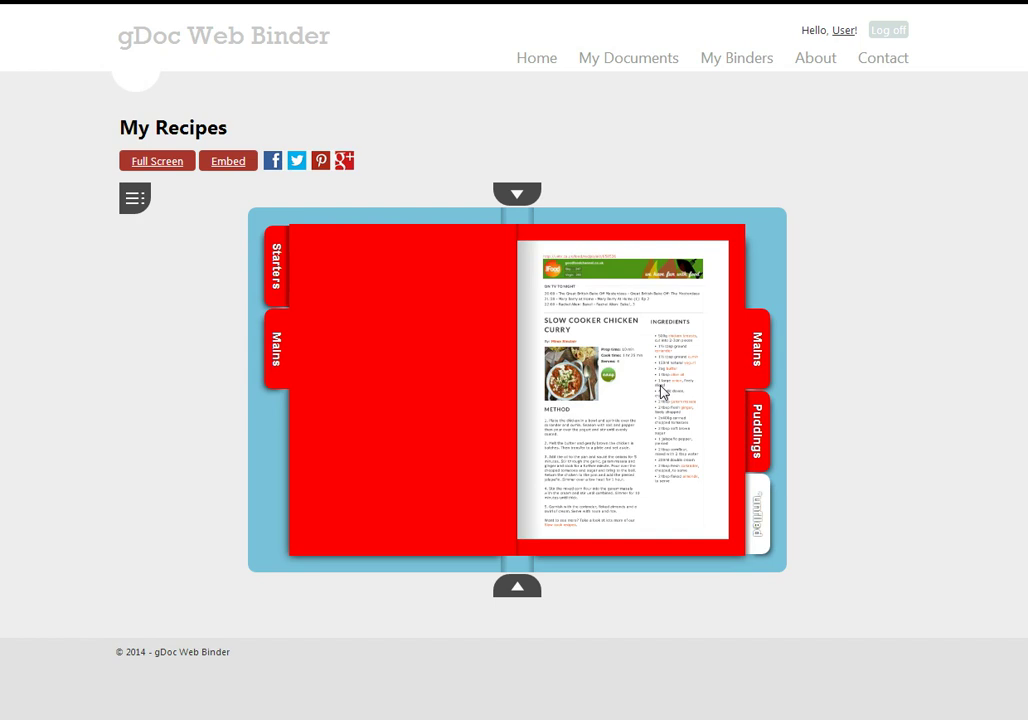
# Switch the binder to full screen and flip to the Mini Bruschettas recipe
pyautogui.click(156, 163)
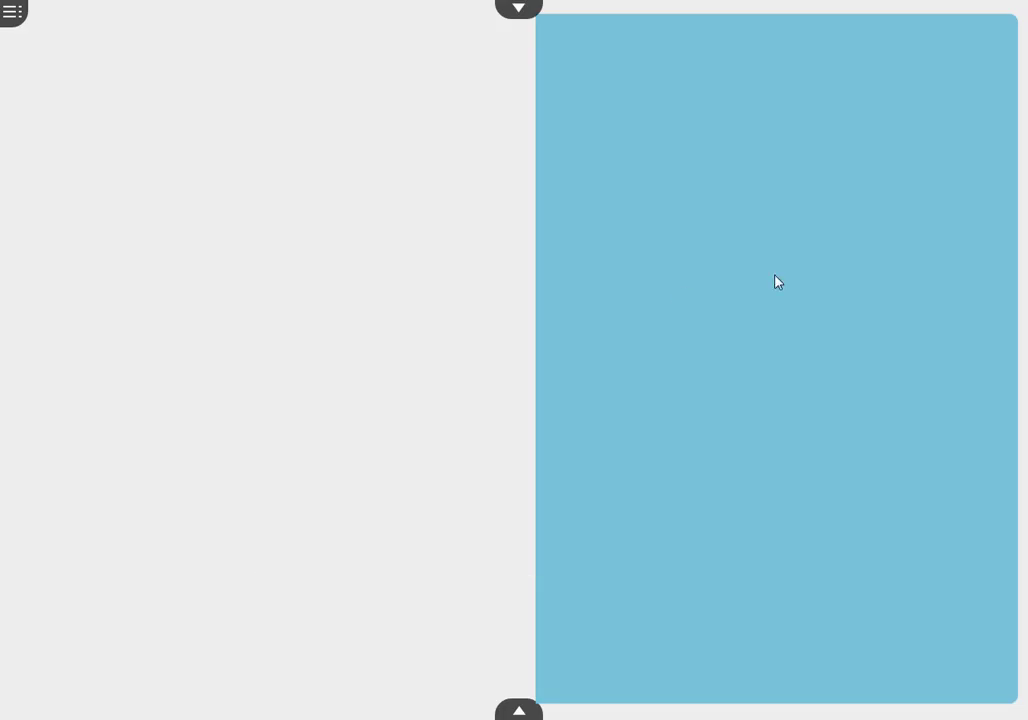
pyautogui.click(776, 281)
pyautogui.click(776, 281)
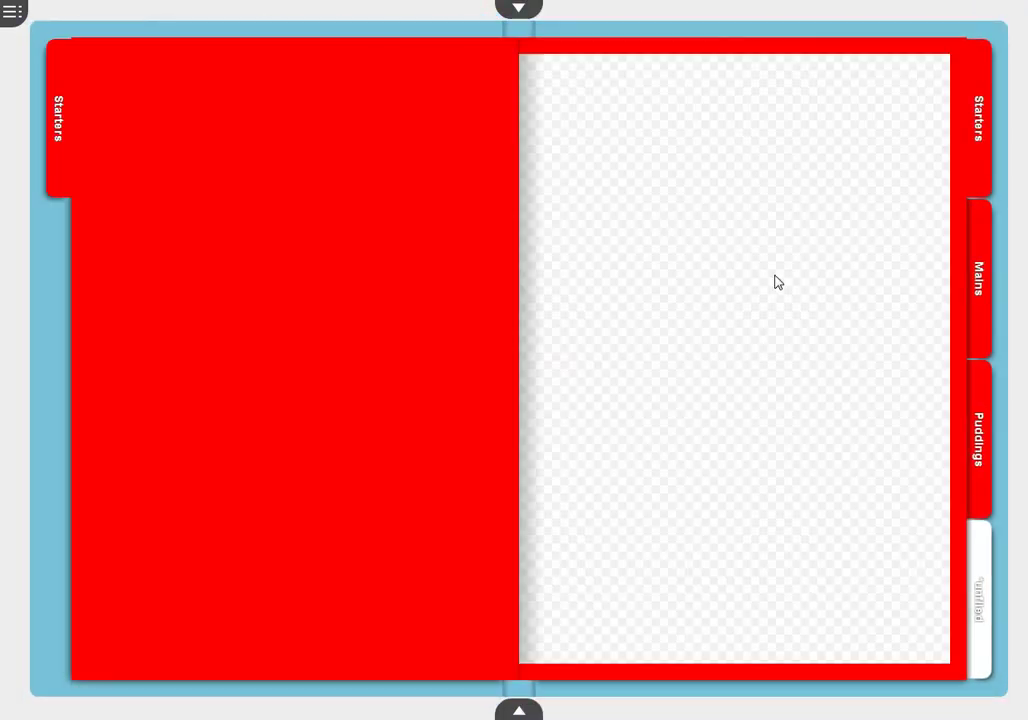
pyautogui.click(776, 281)
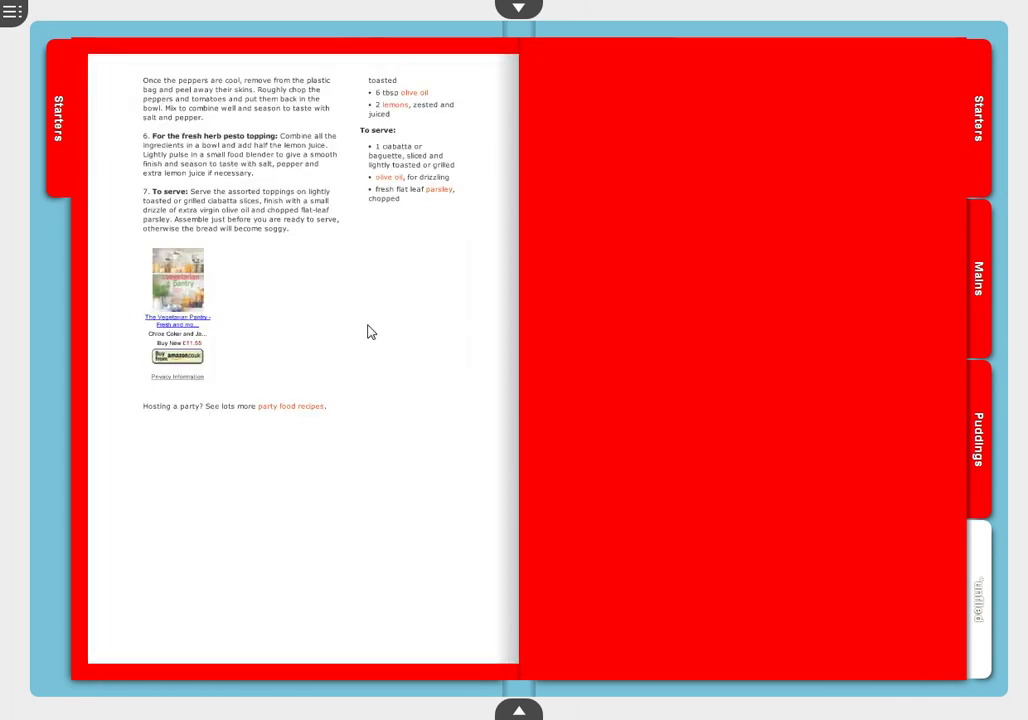
pyautogui.click(370, 331)
# Toggle the contents, thumbnail strip and annotation tools, then exit full screen
pyautogui.click(12, 14)
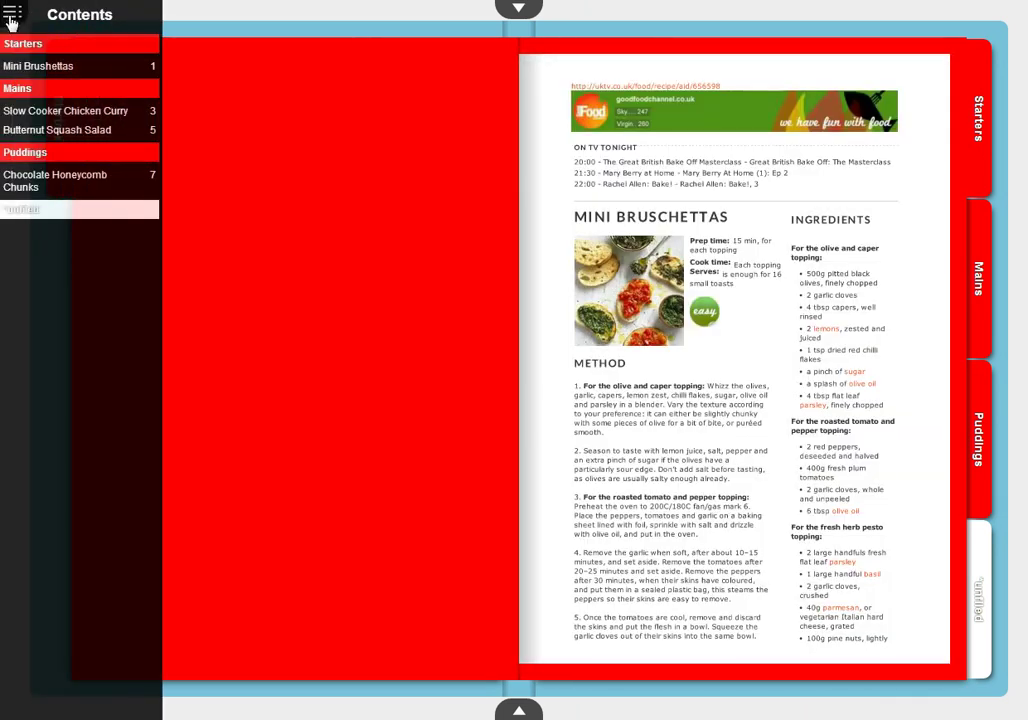
pyautogui.click(13, 15)
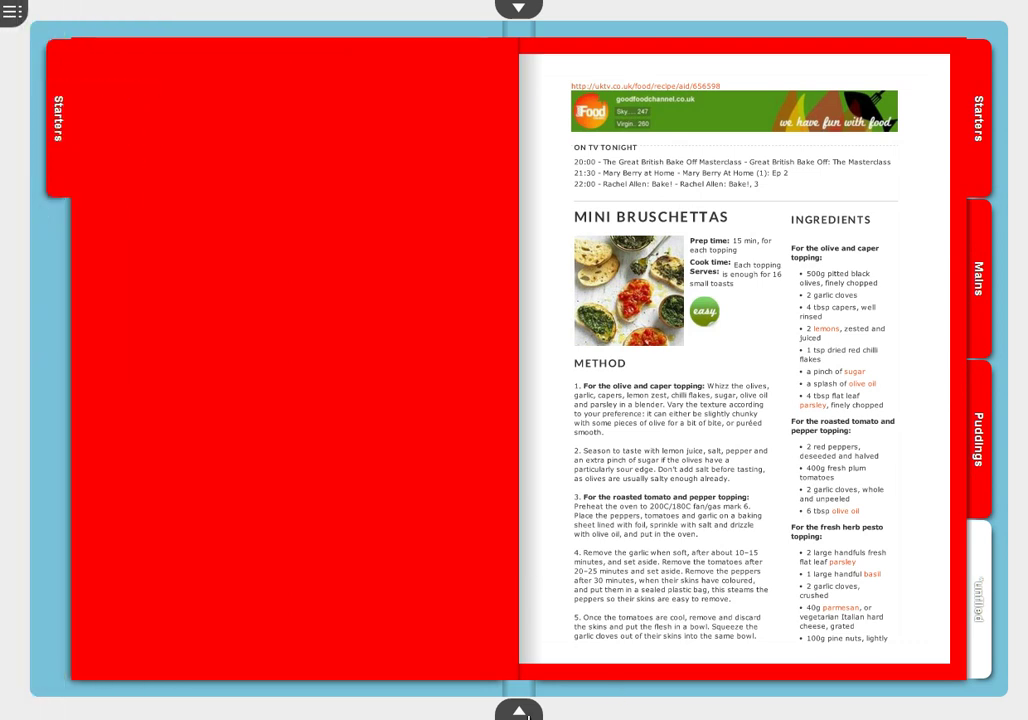
pyautogui.click(519, 711)
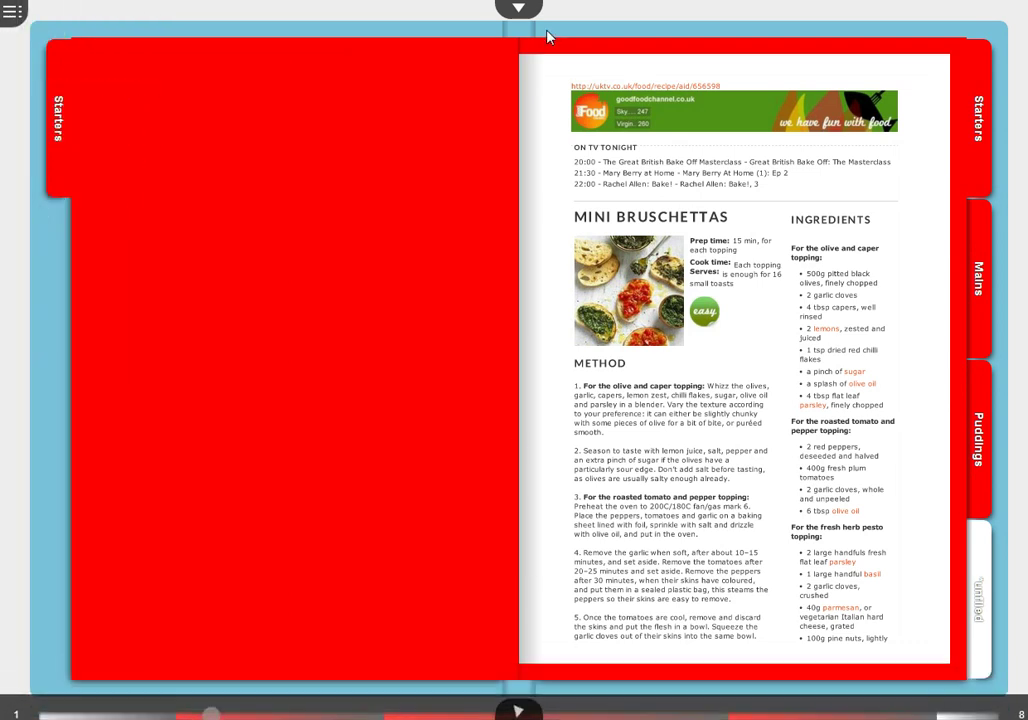
pyautogui.click(519, 10)
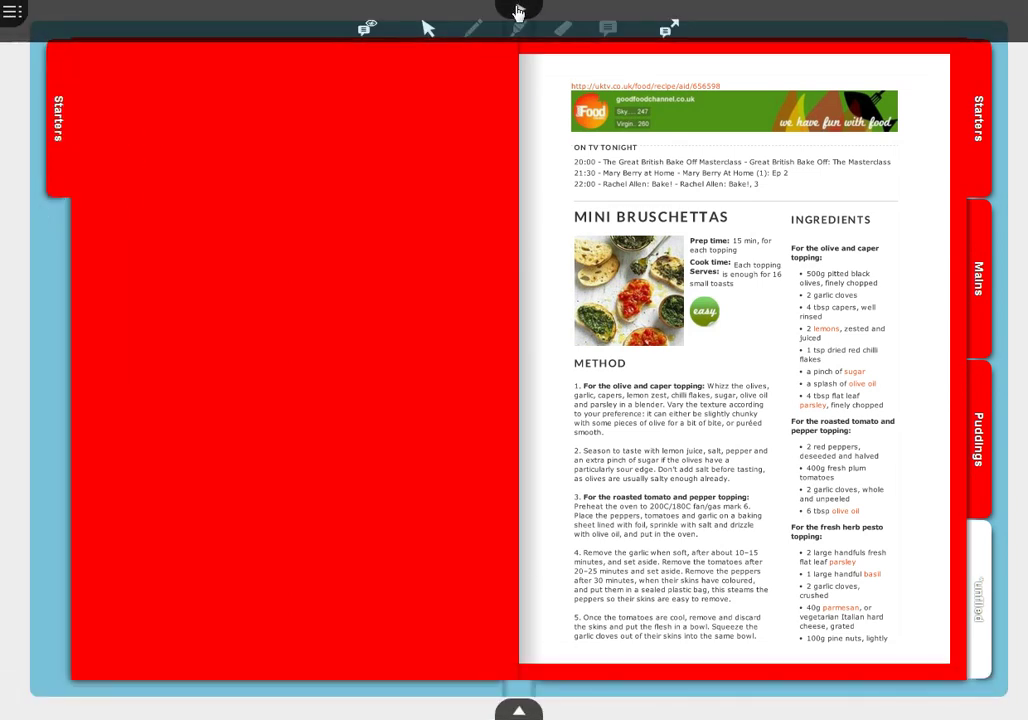
pyautogui.click(519, 10)
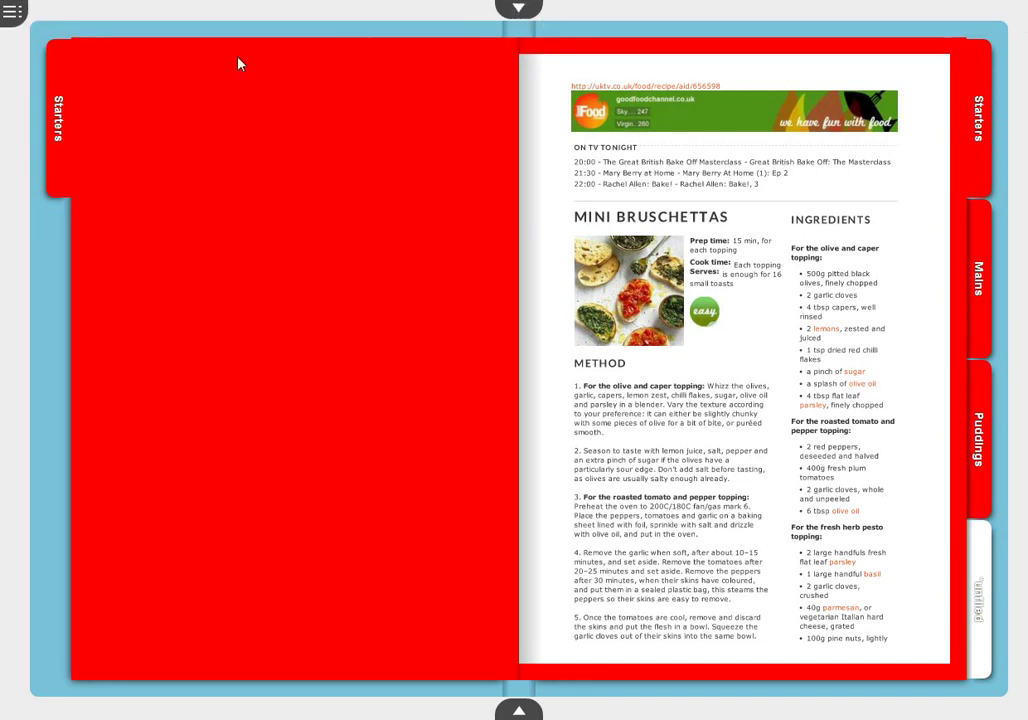
pyautogui.press('Escape')
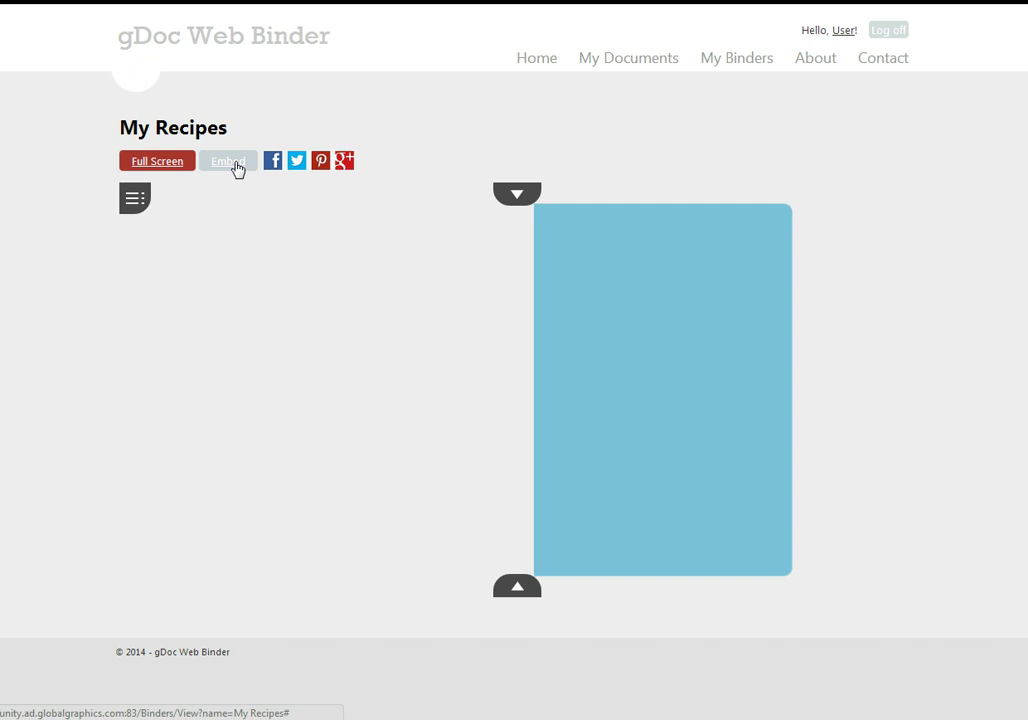
# Open the binder cover again and turn to the Mini Bruschettas recipe
pyautogui.click(734, 422)
pyautogui.click(680, 422)
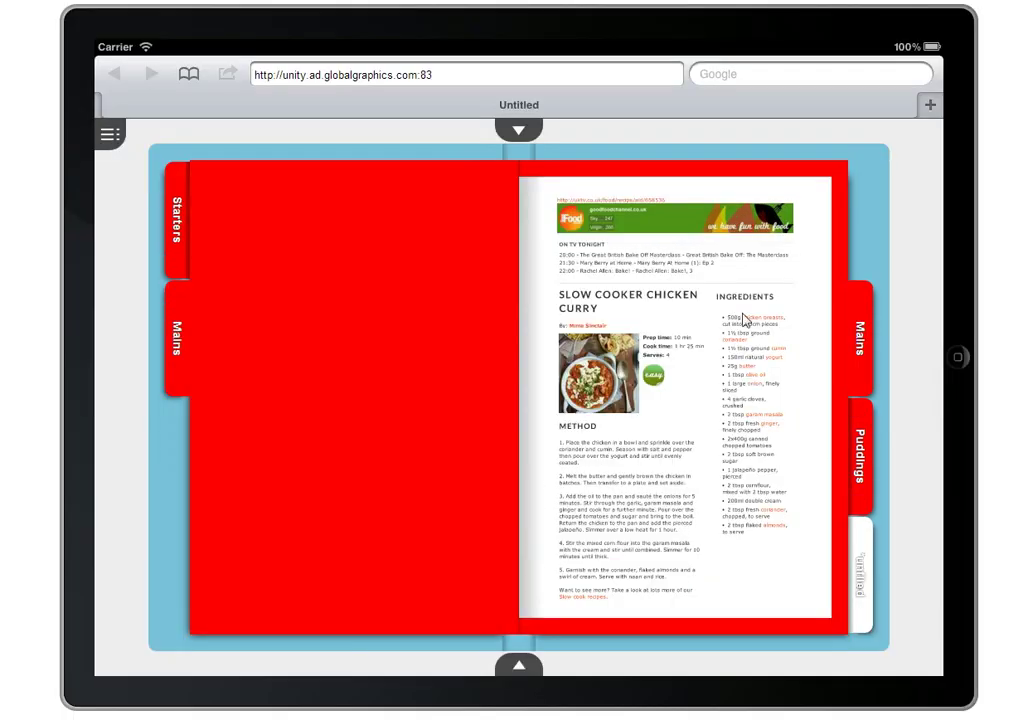
# On the iPad, jump to Puddings, then flip back to the Butternut Squash salad recipe
pyautogui.click(866, 474)
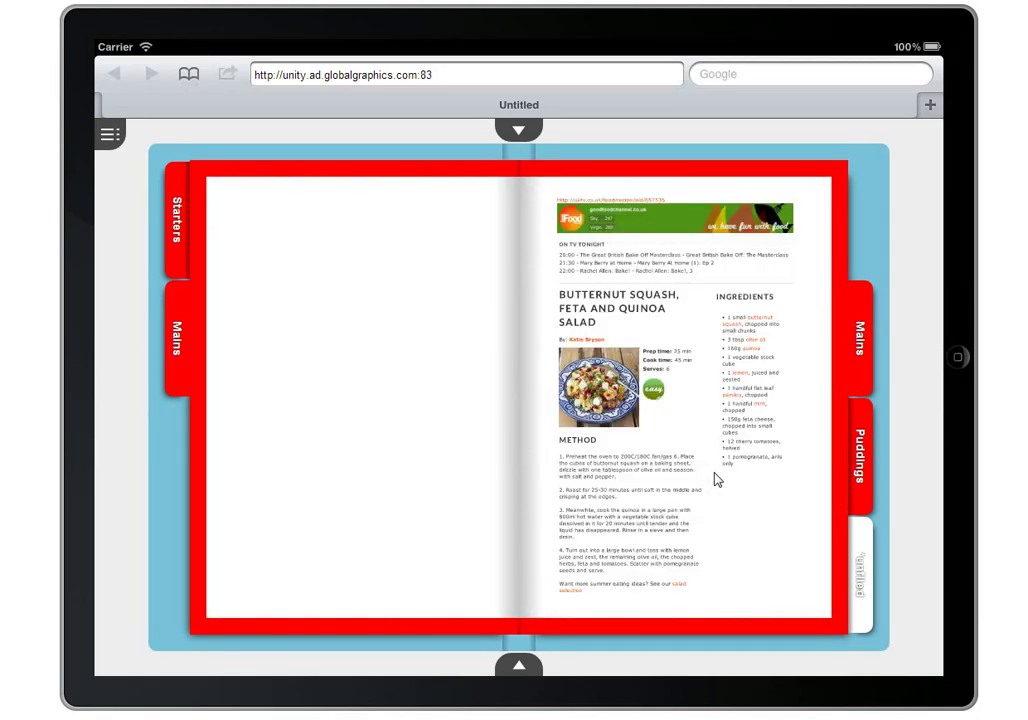
pyautogui.click(716, 480)
pyautogui.click(342, 441)
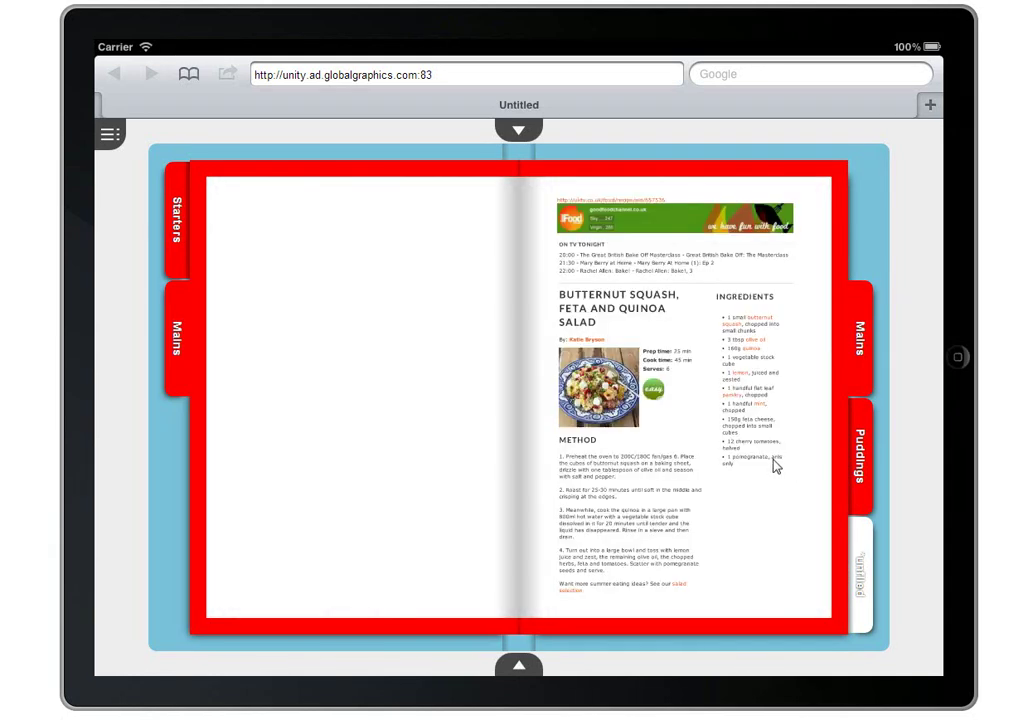